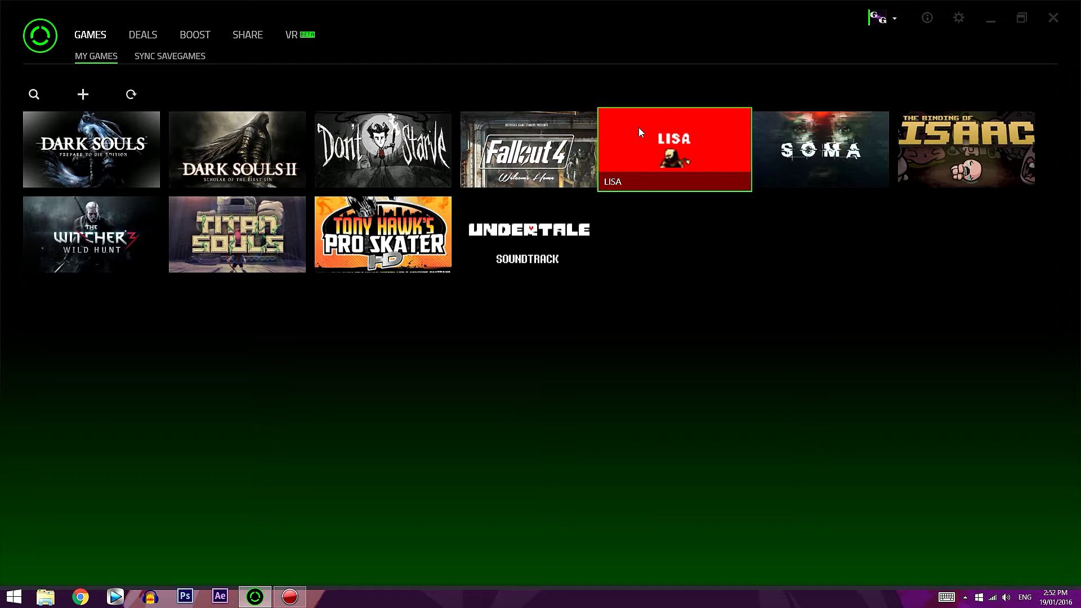
# Step: Open Dark Souls: Prepare to Die Edition's cover art editor, cancel without changes, and return to My Games
pyautogui.click(112, 135)
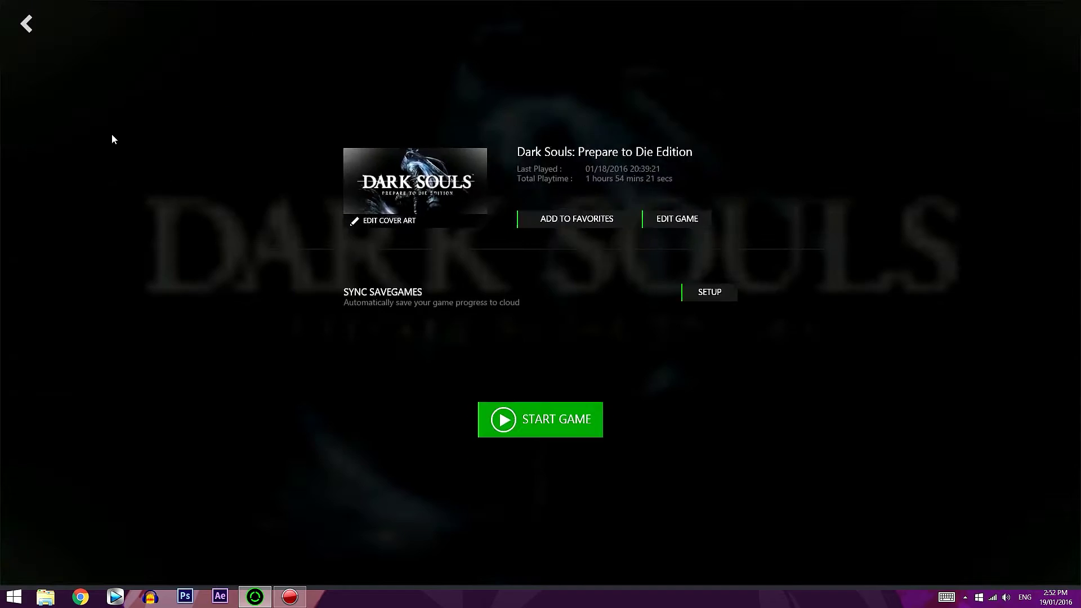
pyautogui.click(397, 224)
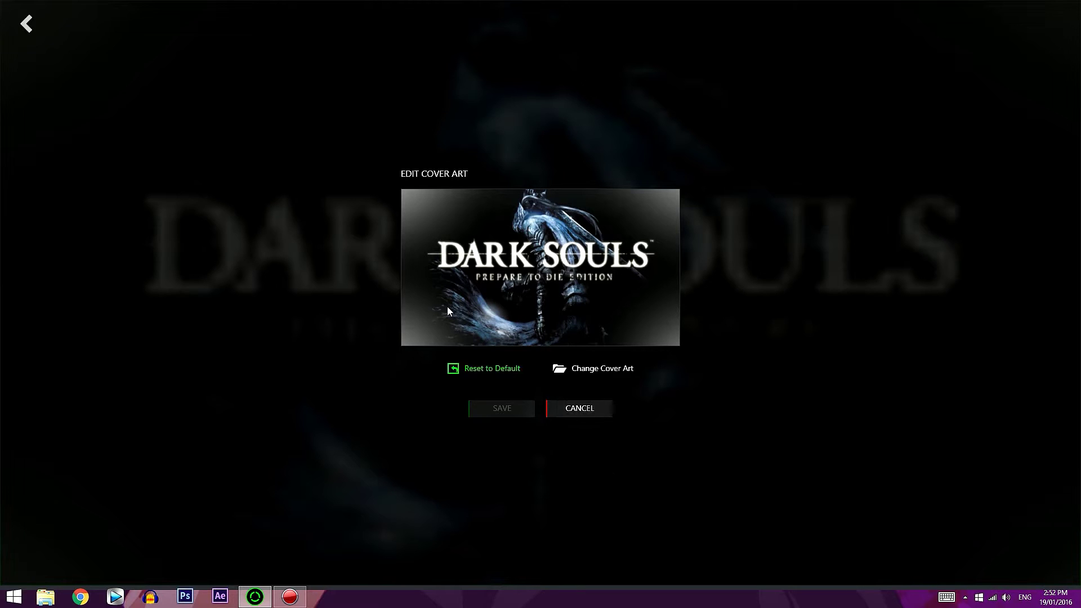
pyautogui.click(26, 25)
pyautogui.click(27, 25)
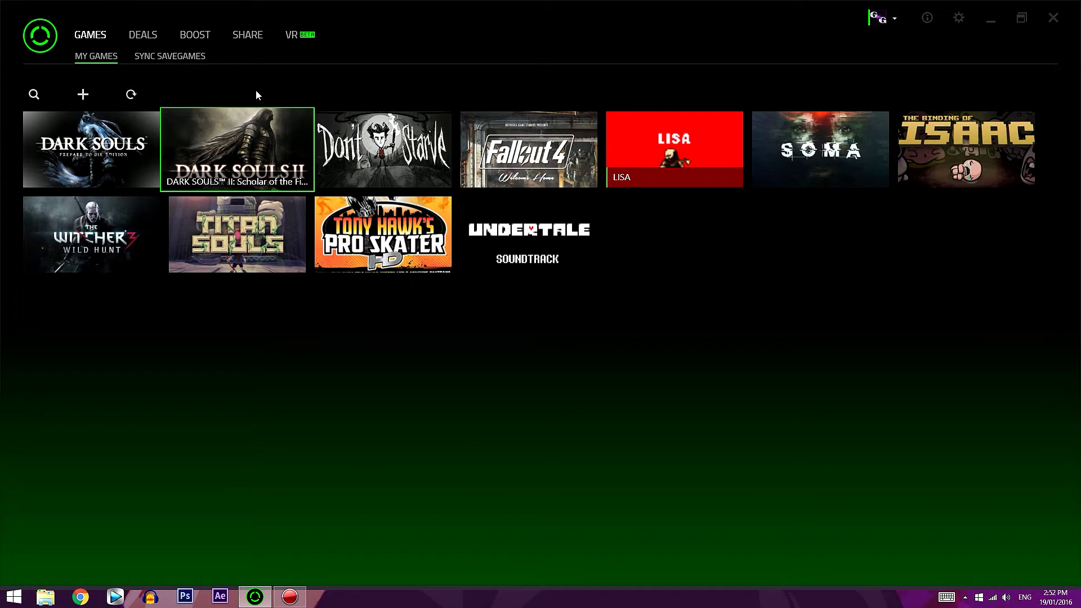
# Step: On the Boost page, try the Recommended boost level, then return to Custom
pyautogui.click(195, 35)
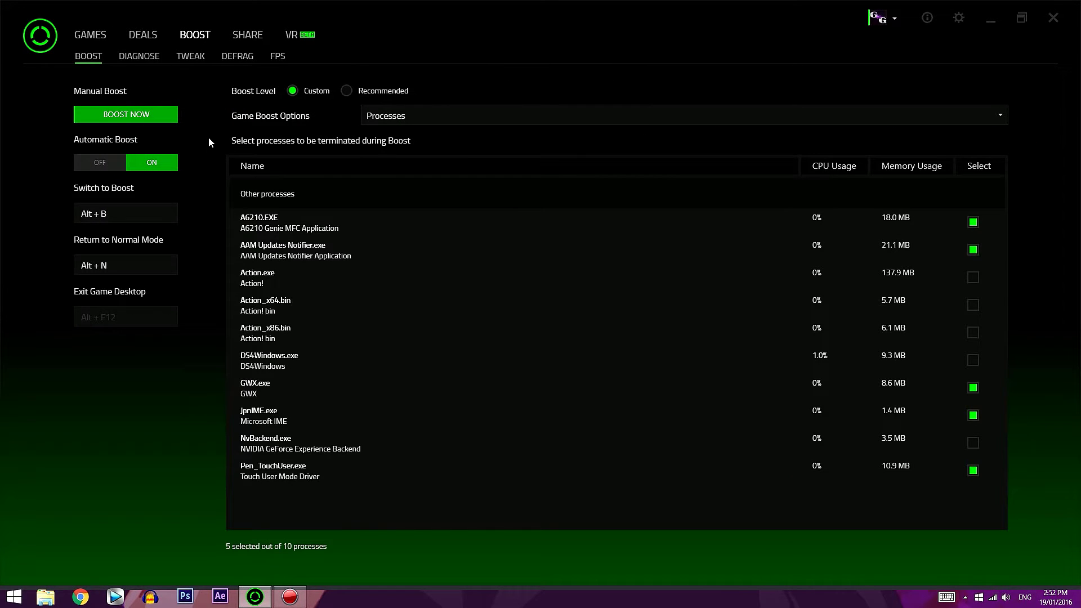
pyautogui.click(346, 90)
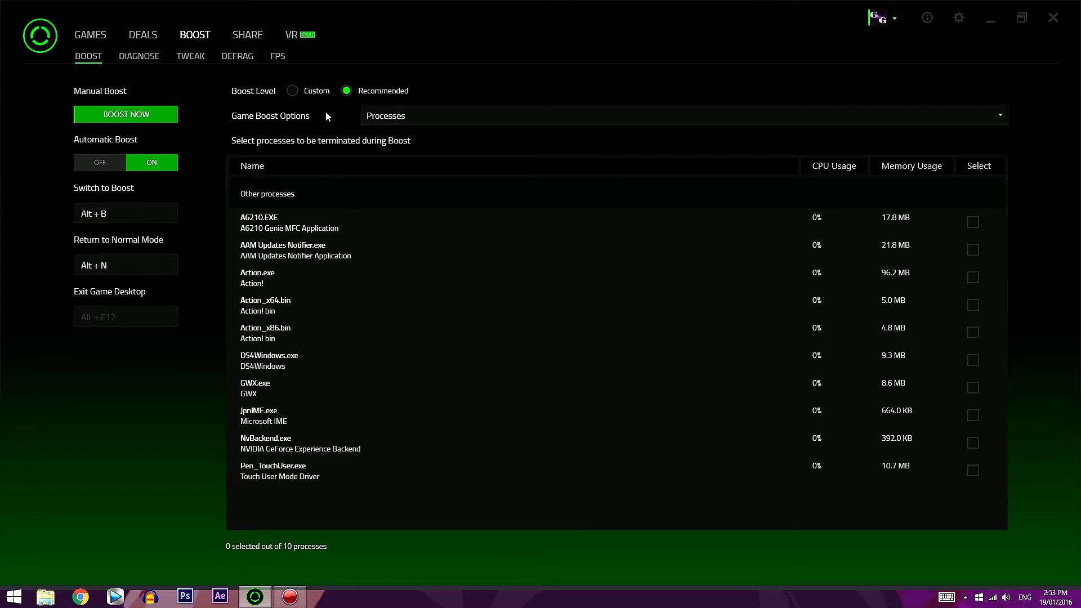
pyautogui.click(288, 91)
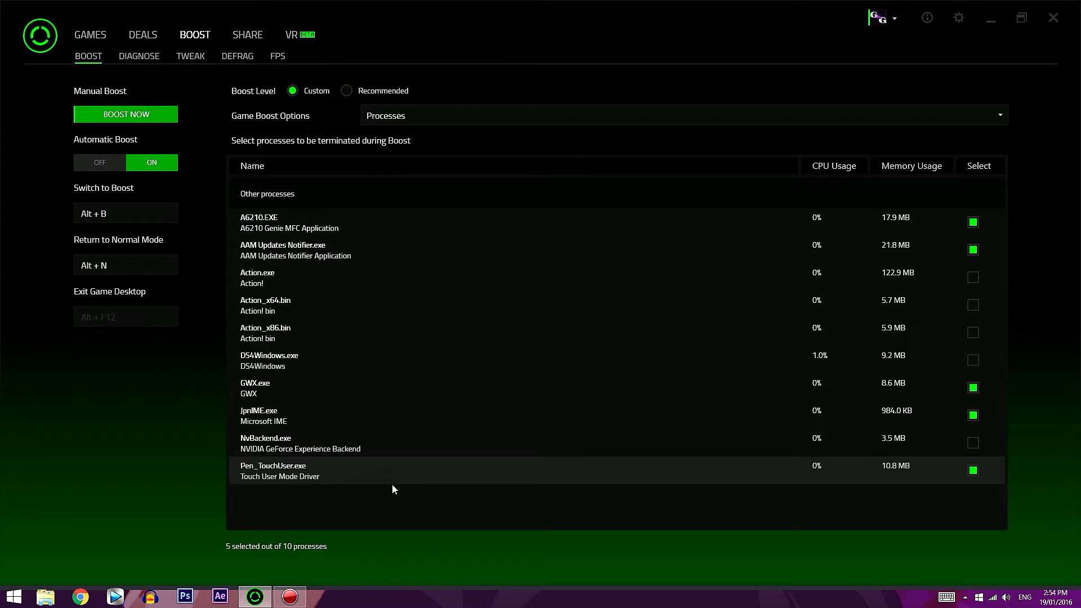
# Step: Show the Services boost options and scroll through all 24 services, 21 marked to stop
pyautogui.click(518, 116)
pyautogui.click(389, 156)
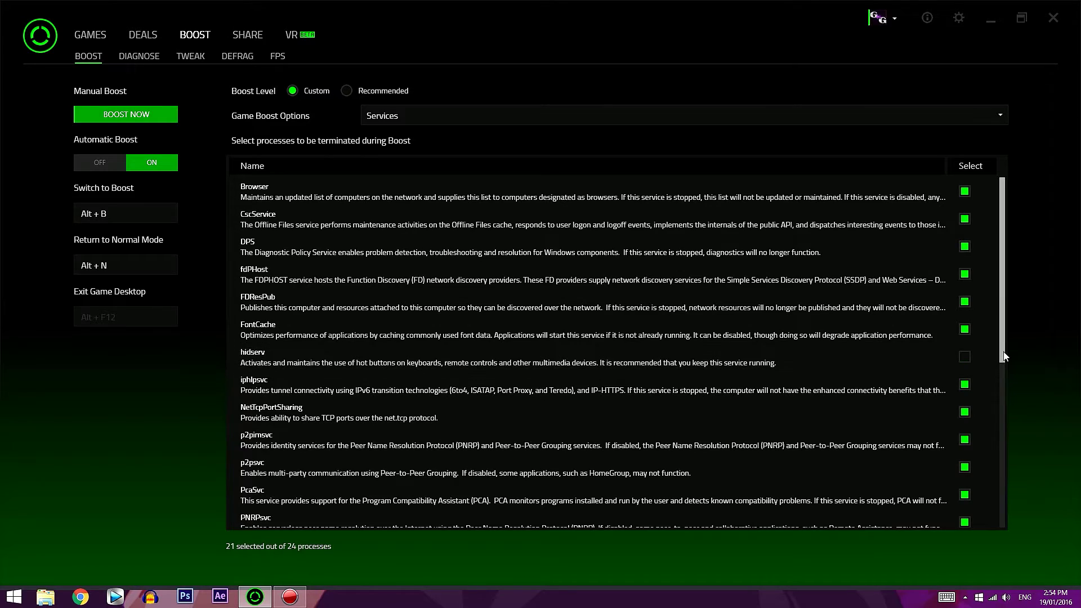
pyautogui.moveTo(1002, 360); pyautogui.dragTo(1011, 483)
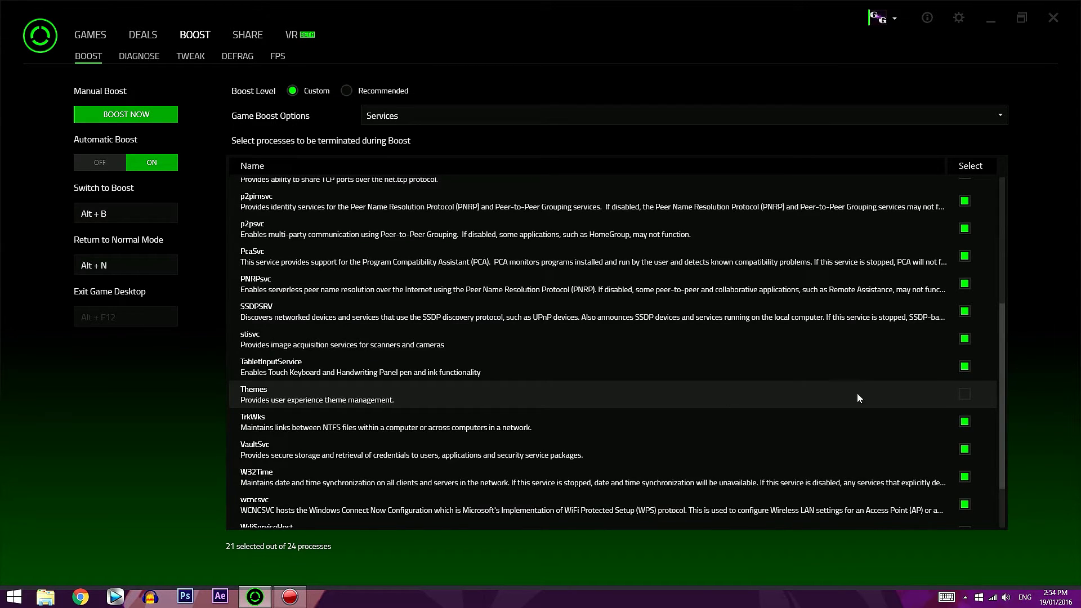
pyautogui.moveTo(1005, 448); pyautogui.dragTo(994, 358)
pyautogui.click(421, 116)
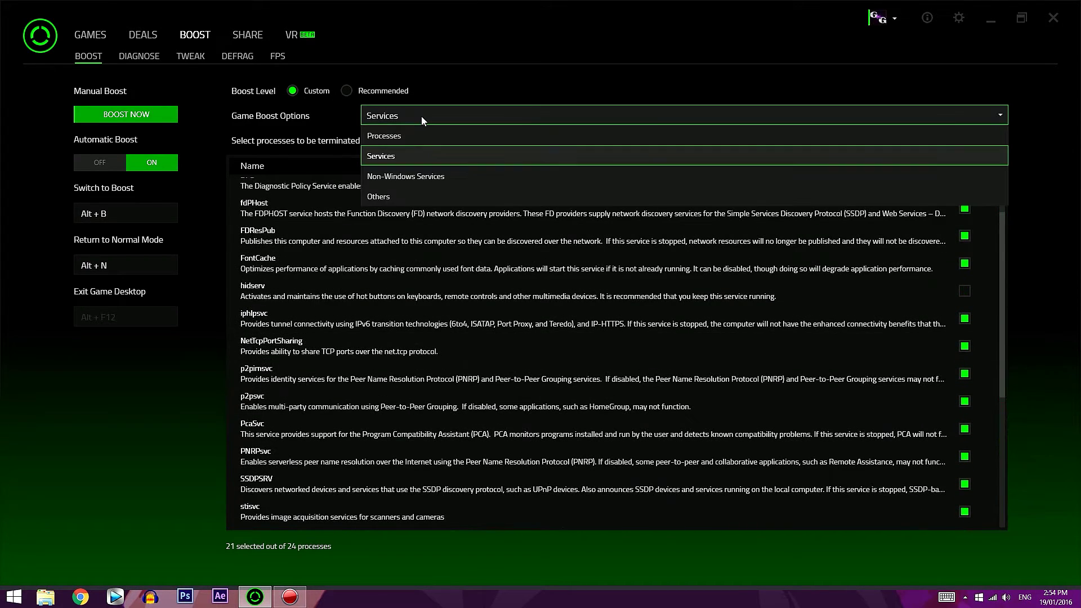
# Step: Show the Non-Windows Services boost options, then reopen the category list
pyautogui.click(406, 176)
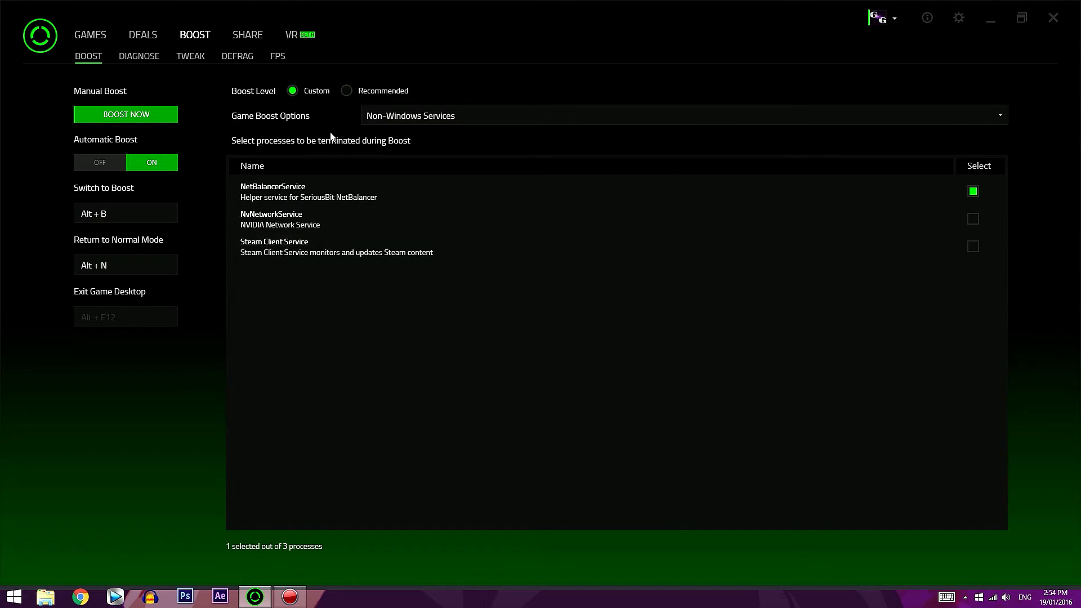
pyautogui.click(434, 115)
# Step: Switch the boost options to the Others category, with 4 of 6 items selected
pyautogui.click(404, 196)
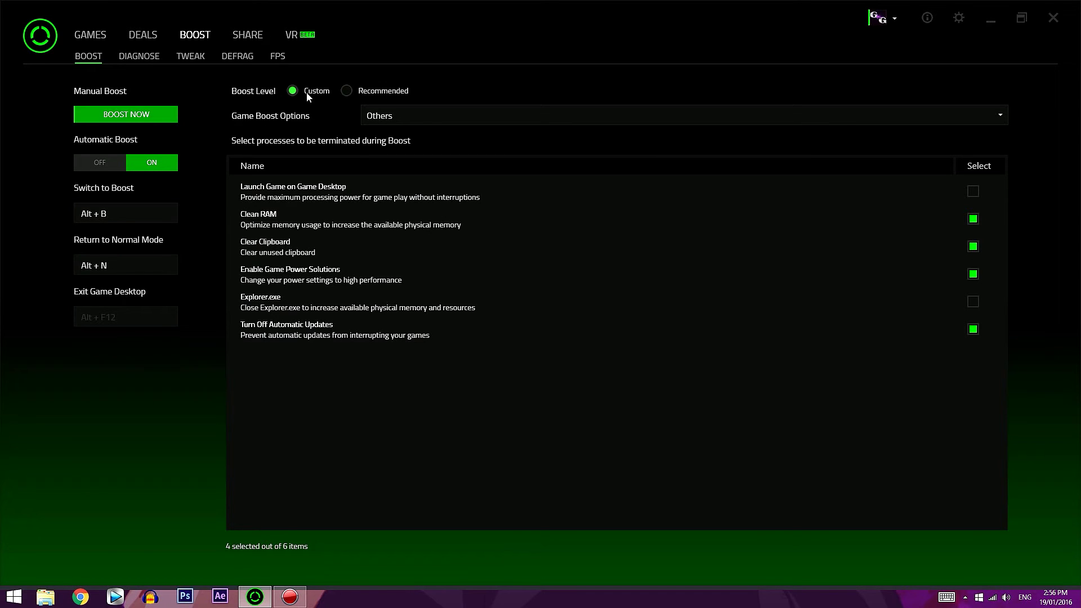
# Step: Generate a diagnostic report and review its Windows 8.1 Pro, i7-2600 and GTX 980 details
pyautogui.click(141, 59)
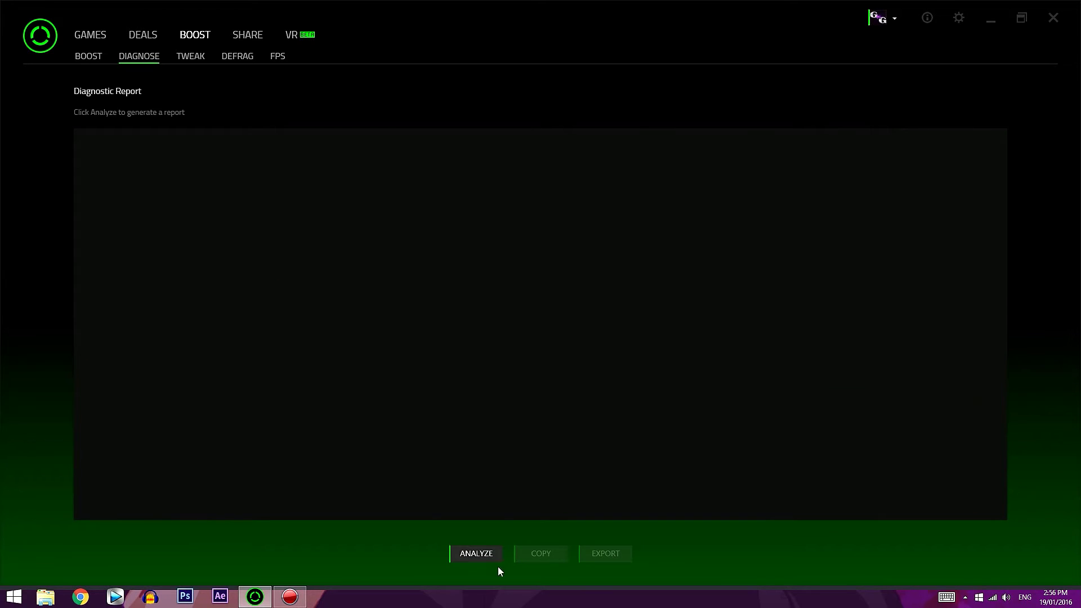
pyautogui.click(479, 555)
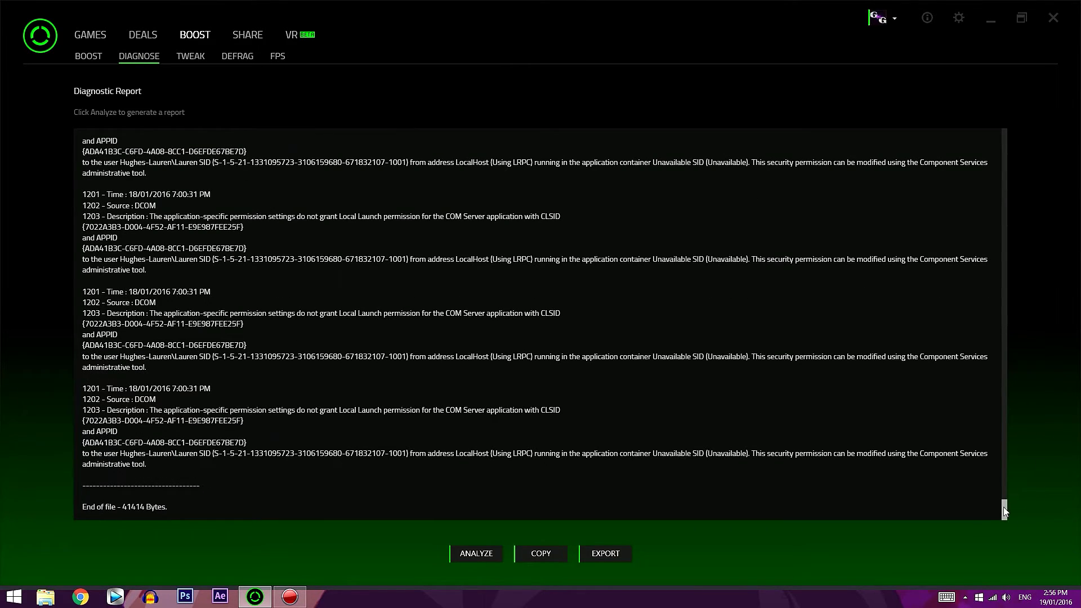
pyautogui.scroll(20, 996, 403)
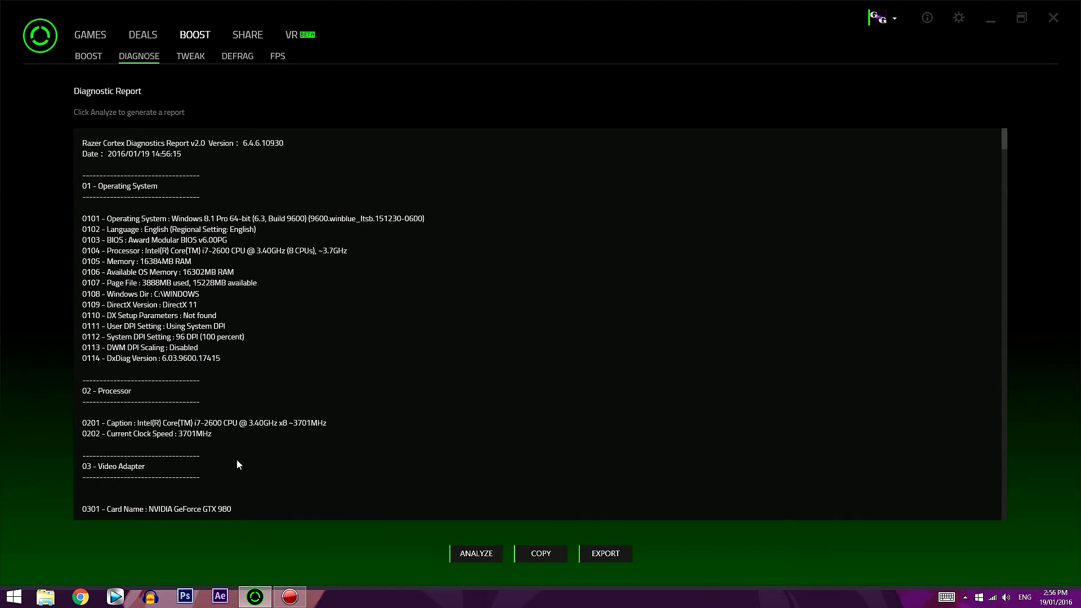
pyautogui.scroll(-1, 237, 463)
pyautogui.scroll(1, 236, 462)
pyautogui.scroll(-2, 260, 438)
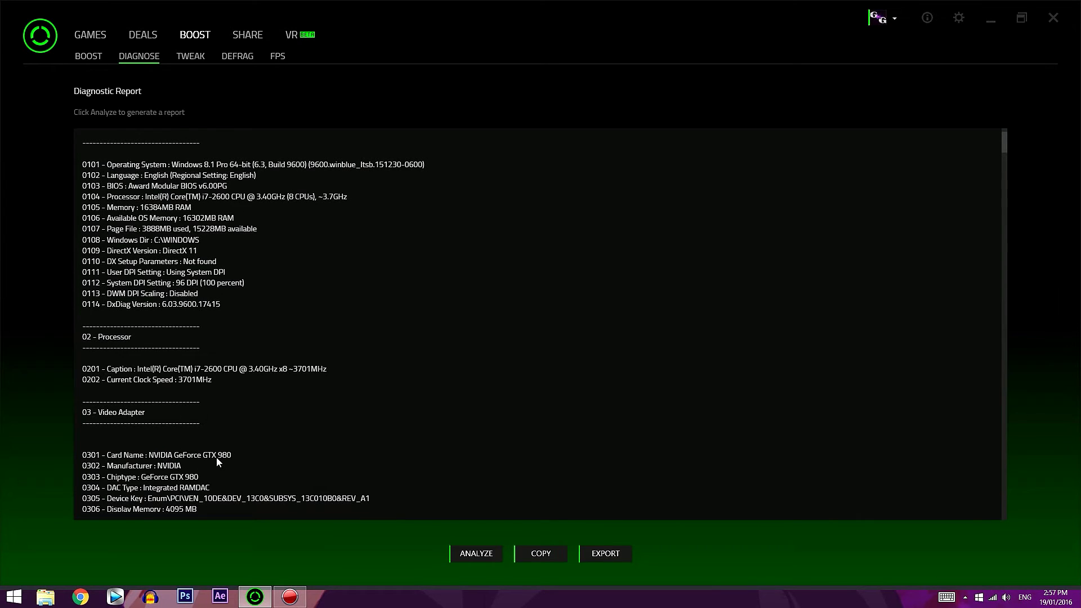
pyautogui.scroll(2, 274, 284)
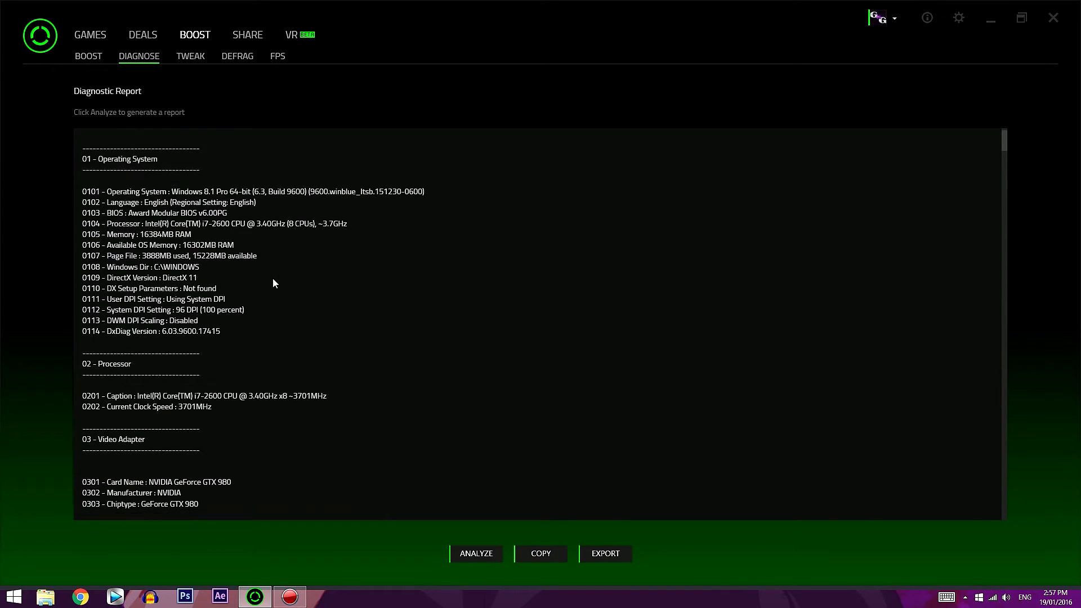
# Step: View the Custom tweak items, go back to Recommended, and check the restore options without choosing one
pyautogui.click(191, 57)
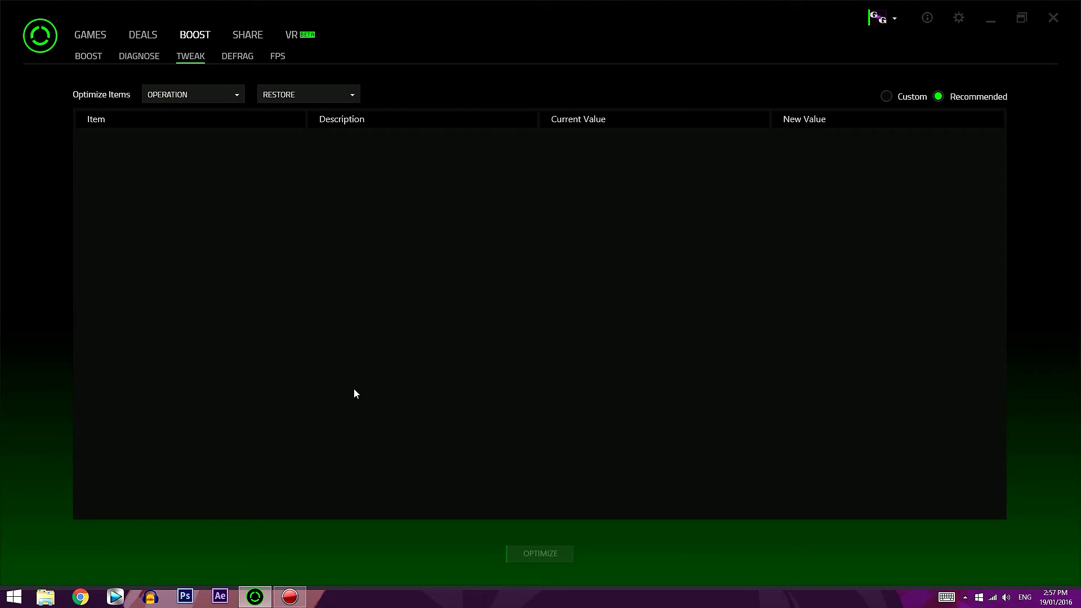
pyautogui.click(888, 97)
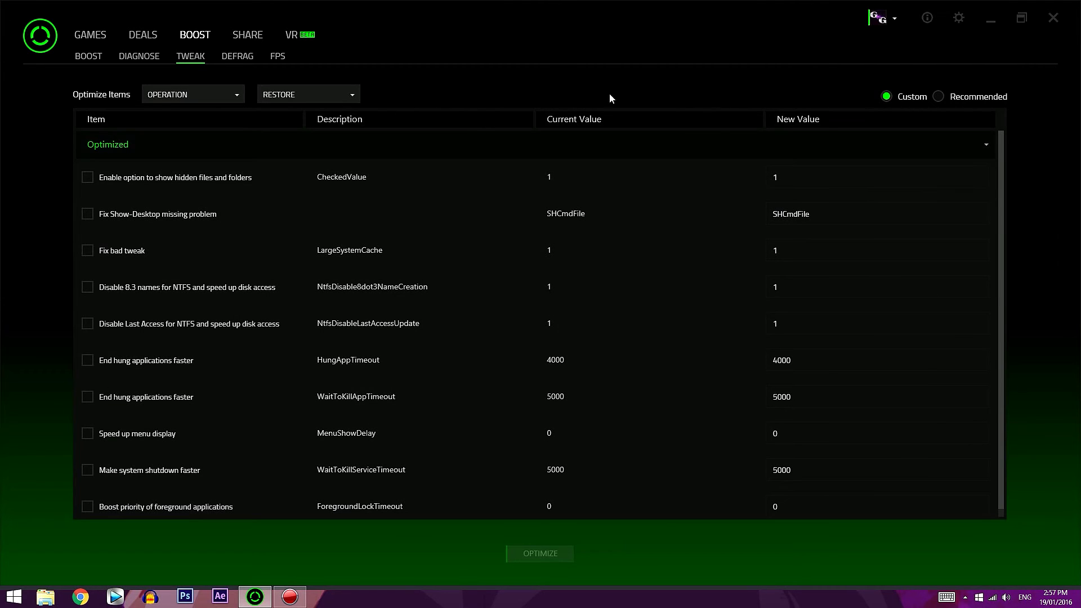
pyautogui.click(945, 97)
pyautogui.click(315, 95)
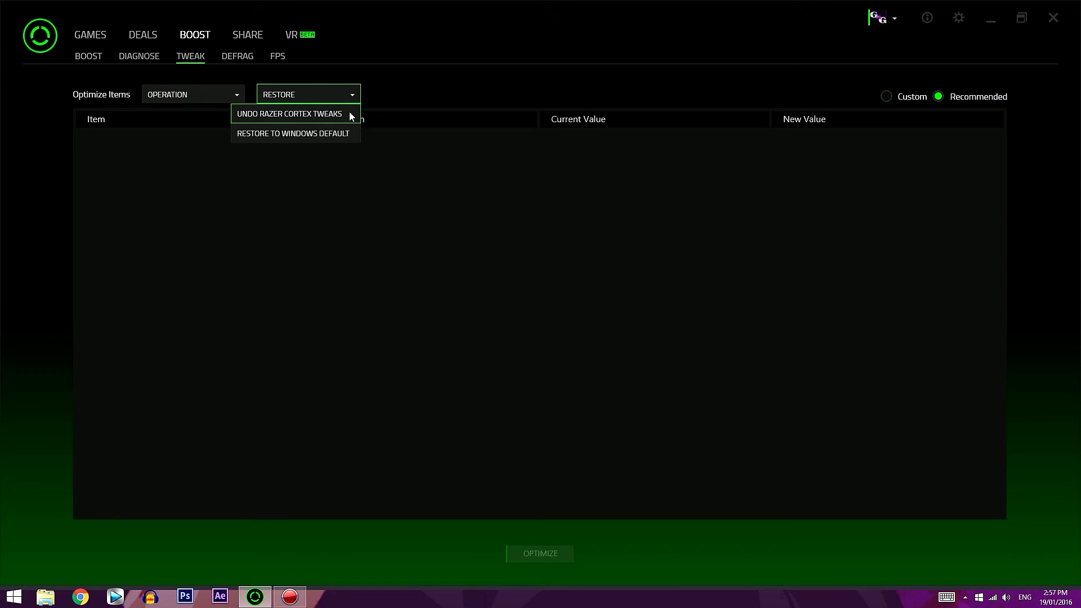
pyautogui.click(439, 75)
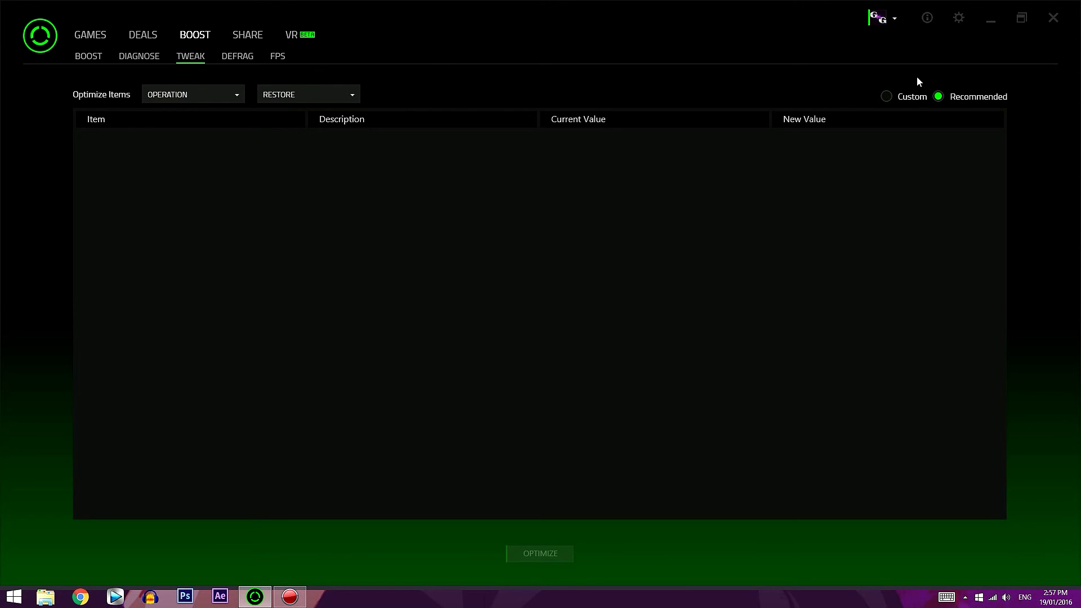
# Step: Show the Defrag page listing The Witcher 3: Wild Hunt and DarkSoulsII
pyautogui.click(238, 56)
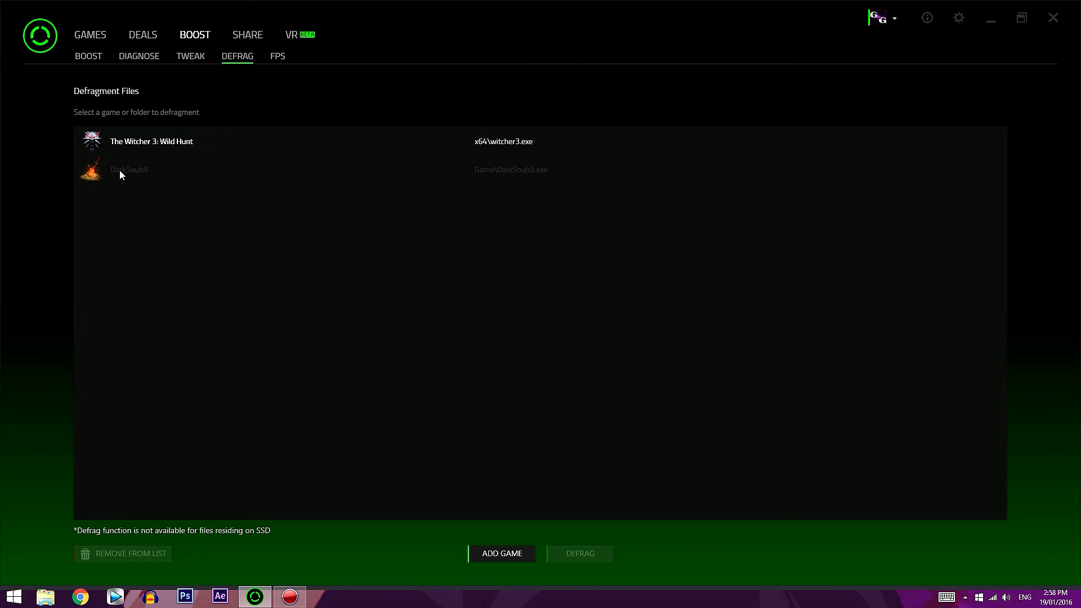
# Step: Show the FPS overlay settings and select the FPS Display/Hide hotkey field
pyautogui.click(279, 57)
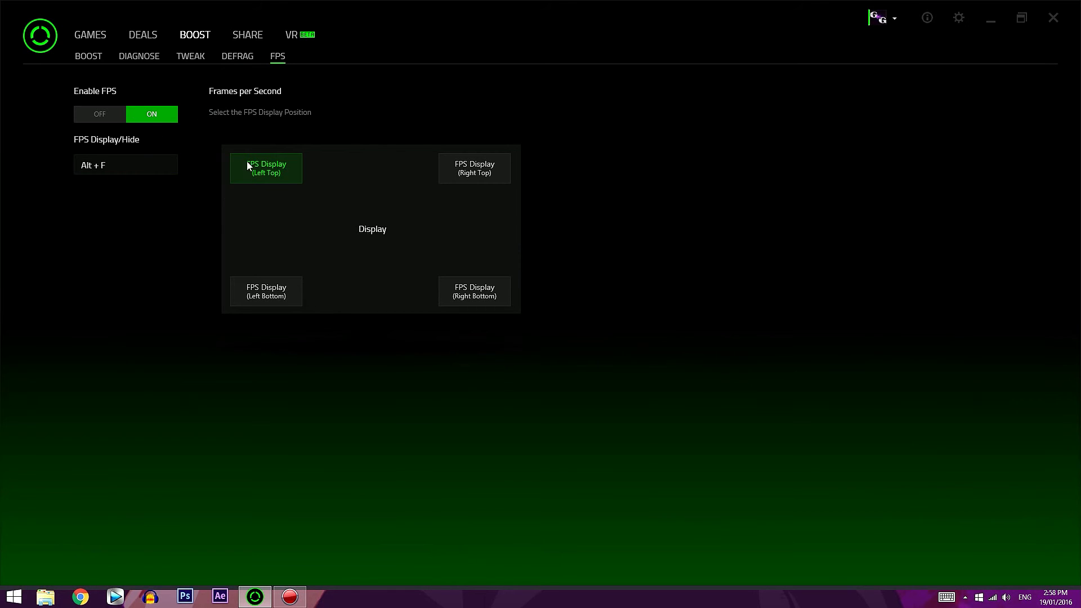
pyautogui.click(85, 167)
# Step: Run a manual boost from the Boost page, freeing 233 MB, and dismiss the Windows Update notification
pyautogui.click(91, 57)
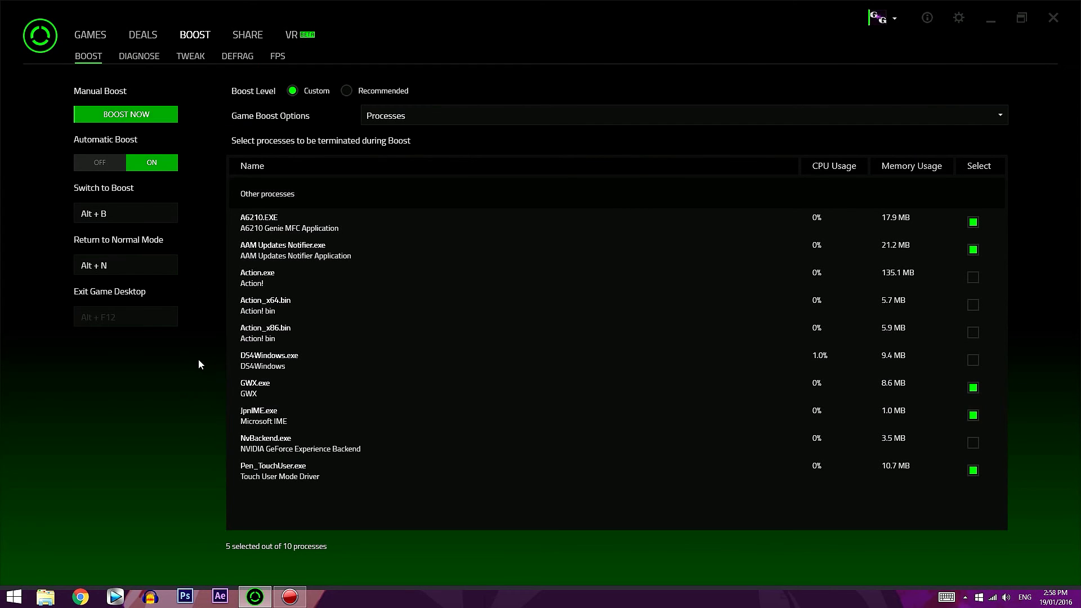
pyautogui.click(140, 114)
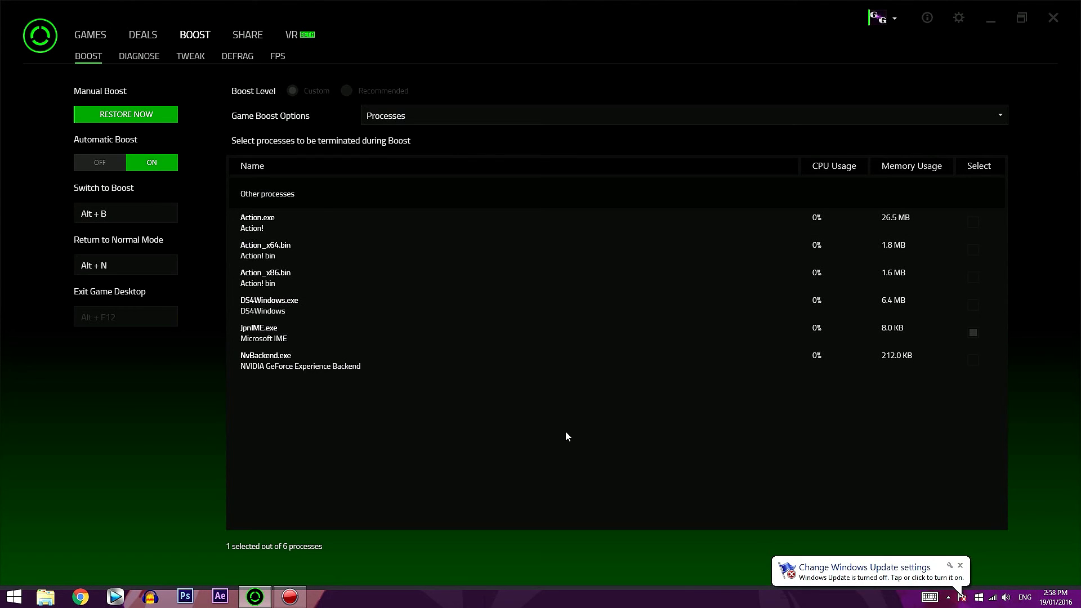
pyautogui.click(960, 565)
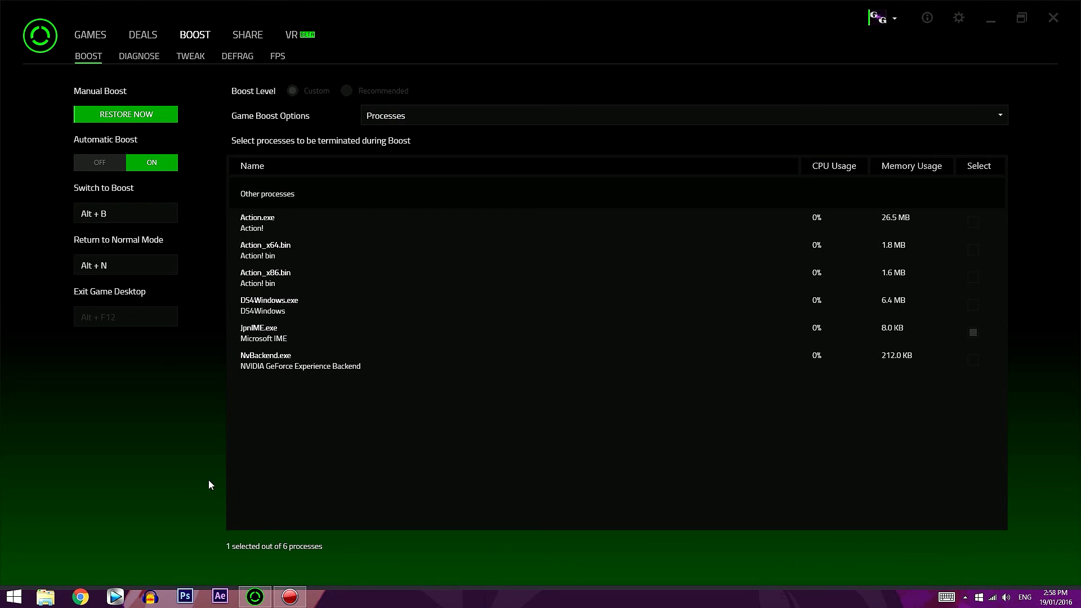
pyautogui.click(277, 56)
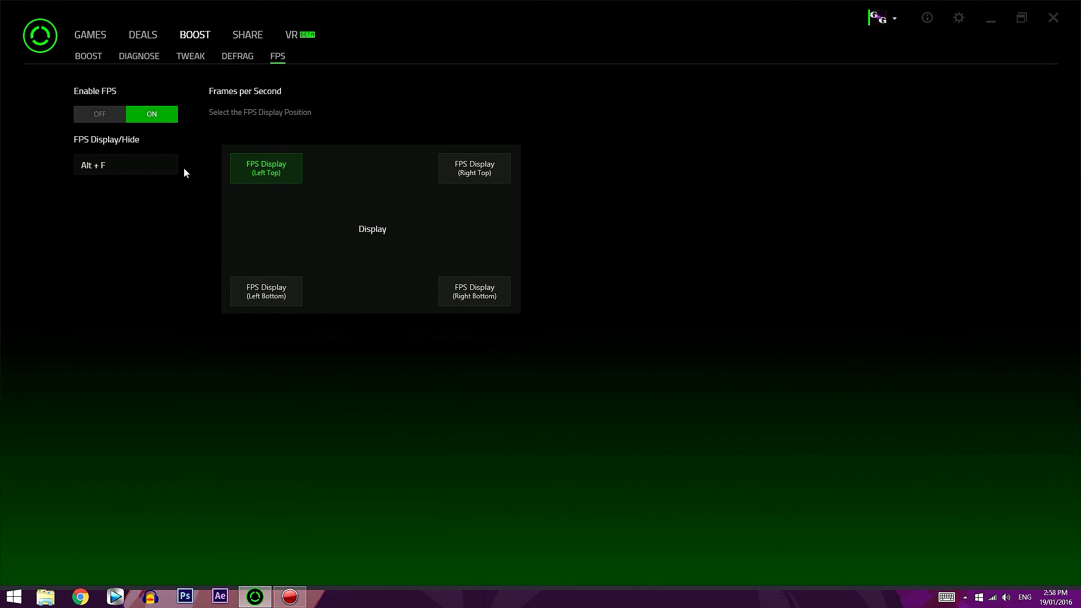
pyautogui.click(94, 56)
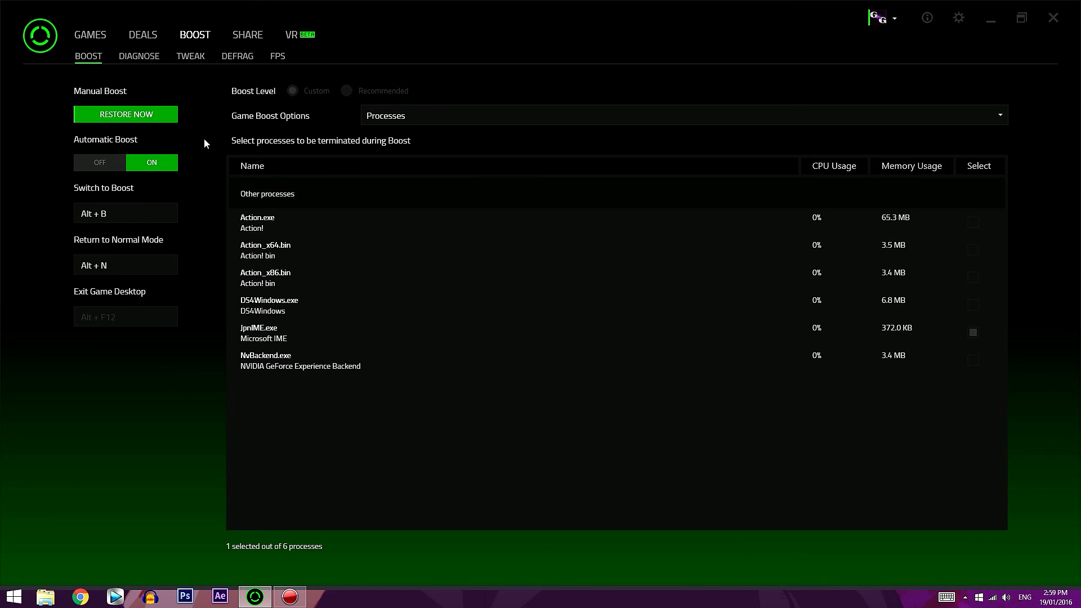
# Step: Restore the system from the manual boost back to normal mode
pyautogui.click(150, 117)
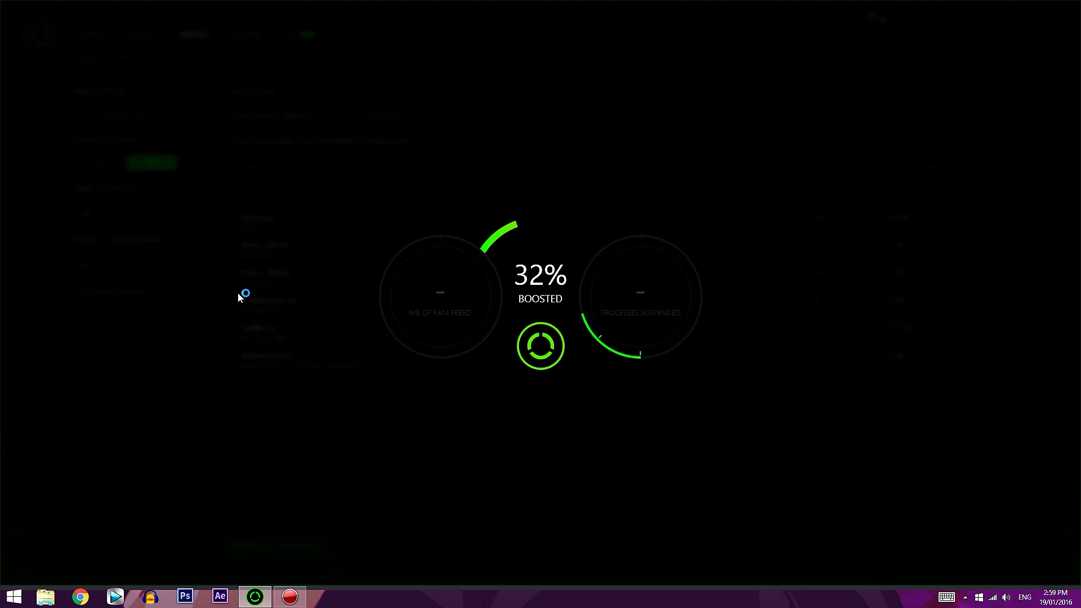